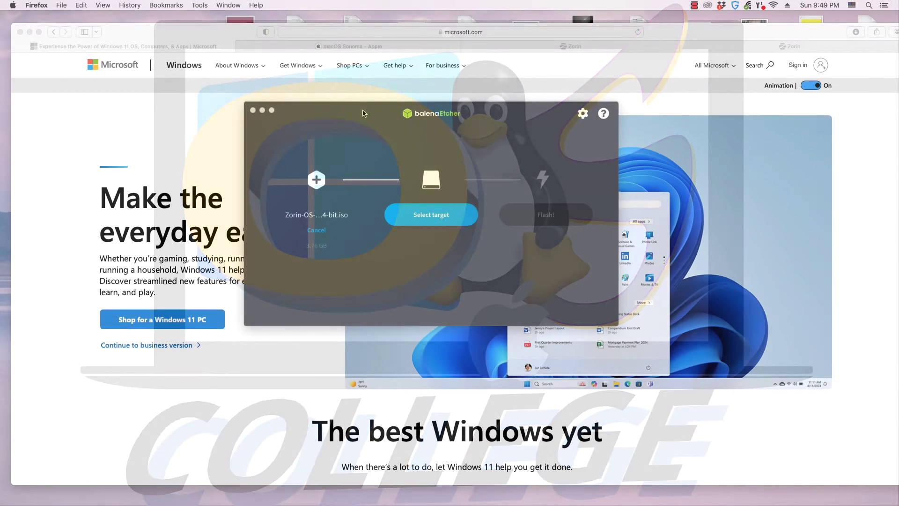
# Review the available target drives in Etcher and close the list without choosing one
pyautogui.moveTo(363, 113); pyautogui.dragTo(361, 100)
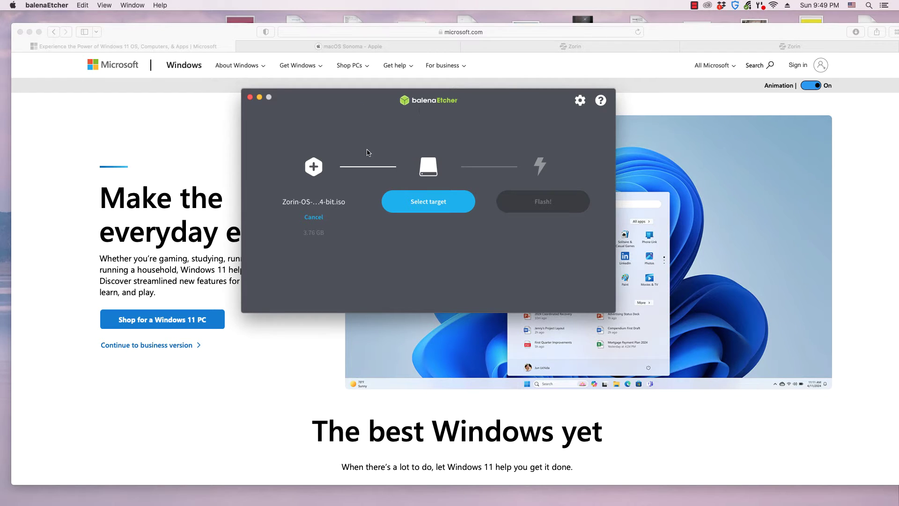
pyautogui.click(425, 213)
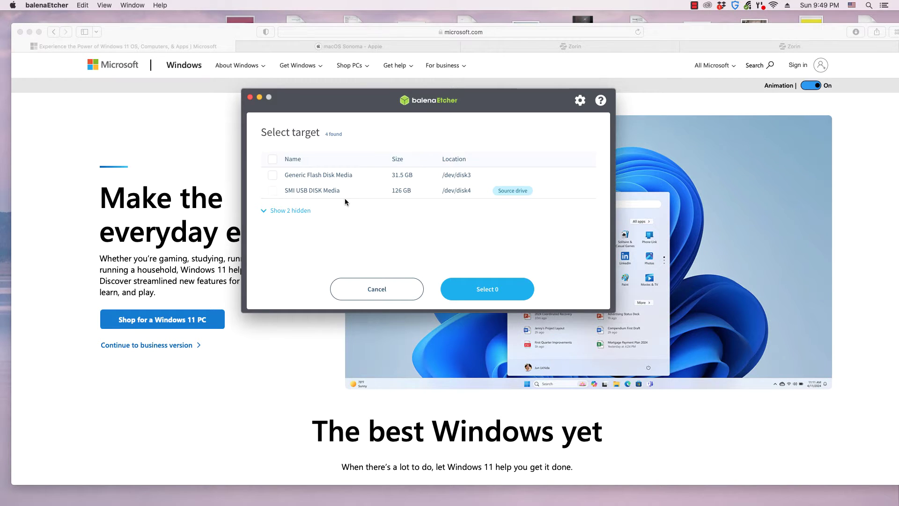
pyautogui.click(387, 291)
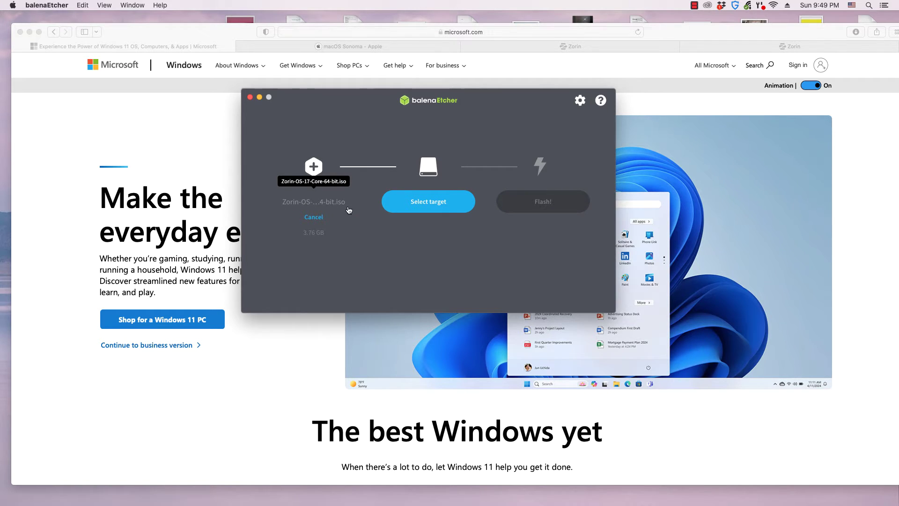
# Clear the Zorin OS image from Etcher, then look through Safari's macOS Sonoma and Zorin OS tabs
pyautogui.click(313, 220)
pyautogui.click(131, 147)
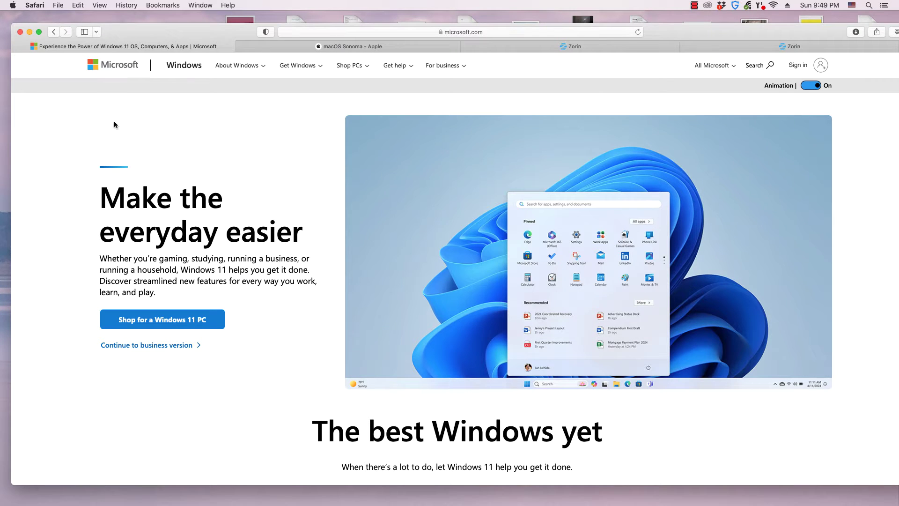
pyautogui.click(326, 46)
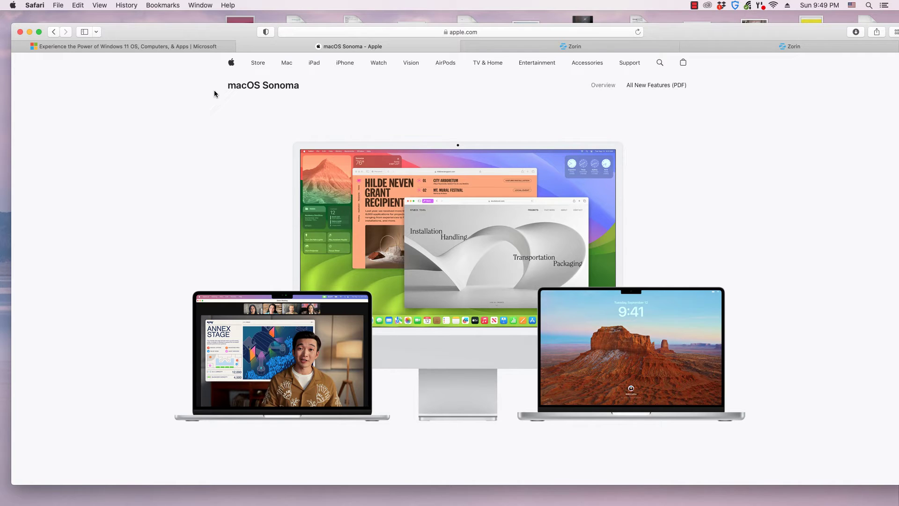
pyautogui.click(541, 43)
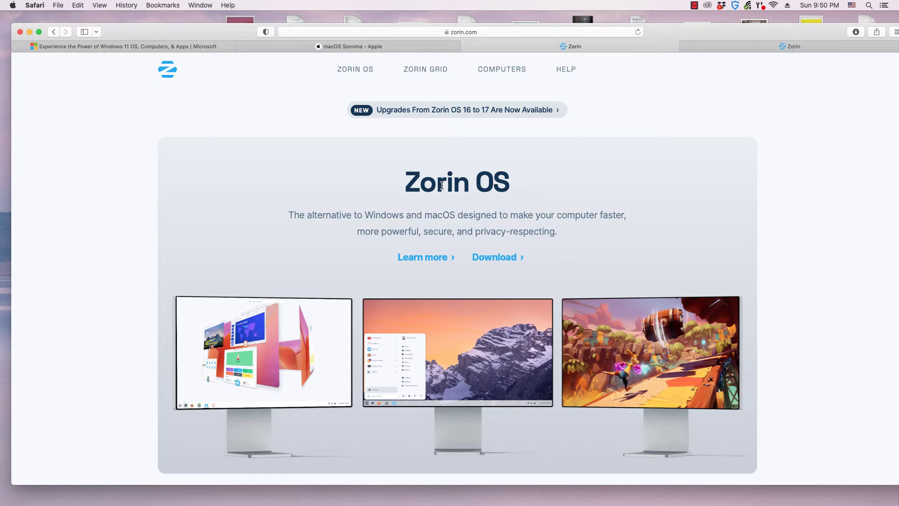
pyautogui.press('super+Tab')
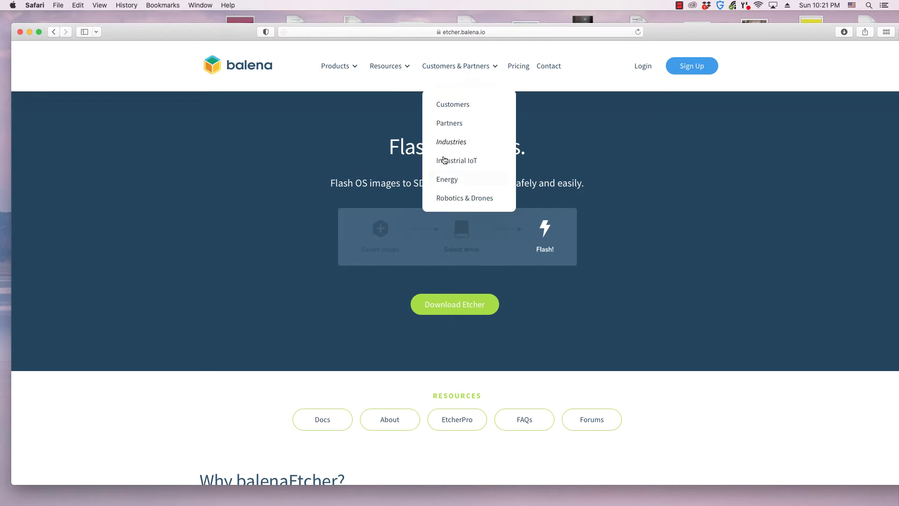
# Jump to the Etcher download options on the balenaEtcher website
pyautogui.click(439, 305)
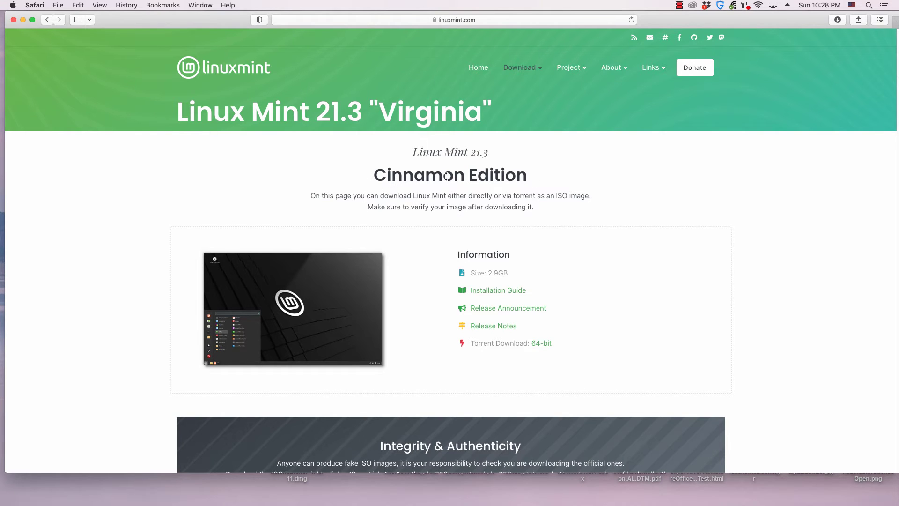
# Scroll to the Linux Mint 64-bit download mirrors and bring up the Safari menu
pyautogui.scroll(-1, 426, 183)
pyautogui.scroll(-10, 425, 182)
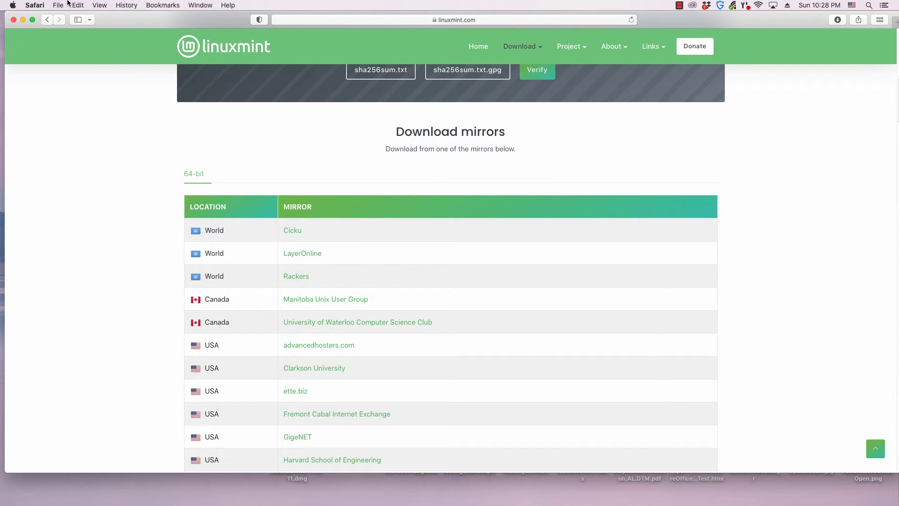
pyautogui.click(41, 8)
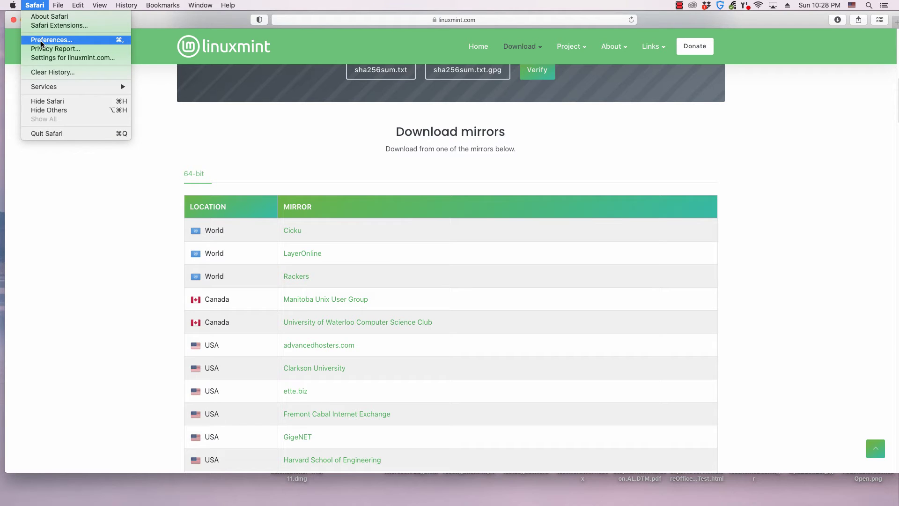
# Set Safari's download location to Downloads, then download the Mint ISO from the Clarkson University mirror
pyautogui.click(41, 41)
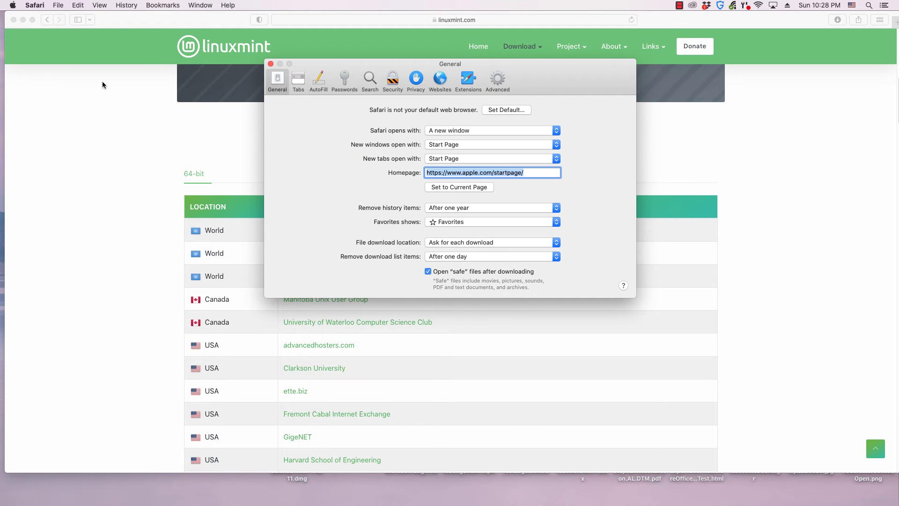
pyautogui.click(443, 243)
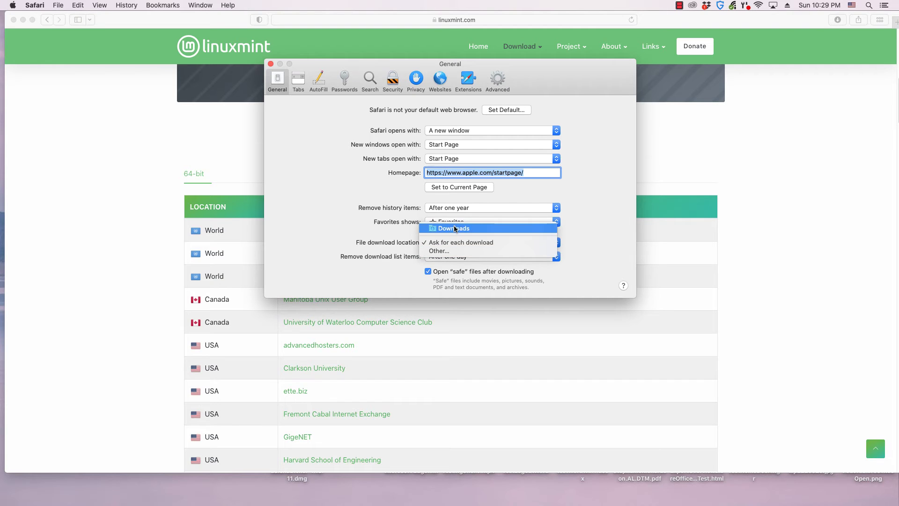
pyautogui.click(455, 229)
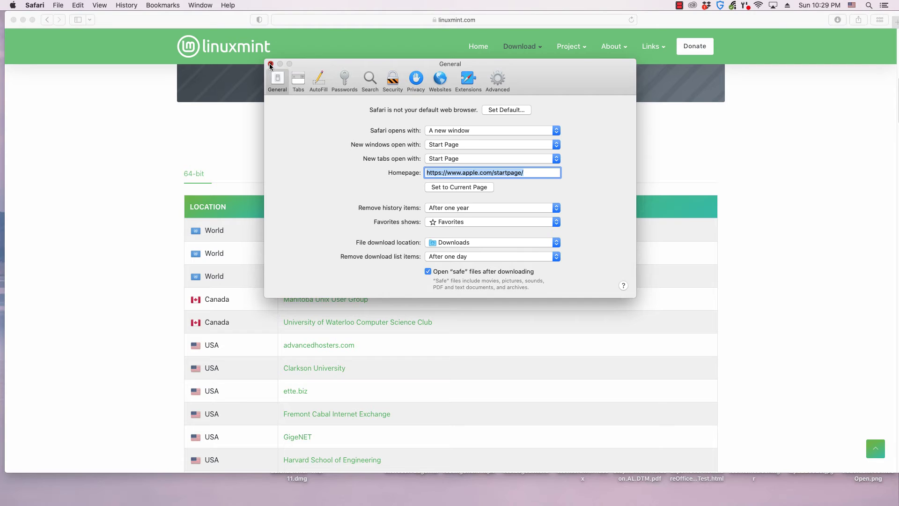
pyautogui.click(270, 65)
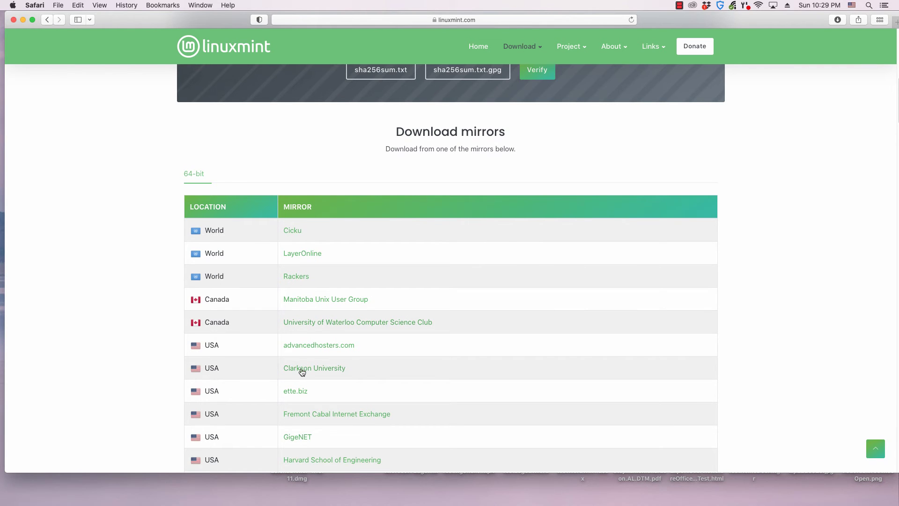
pyautogui.click(298, 368)
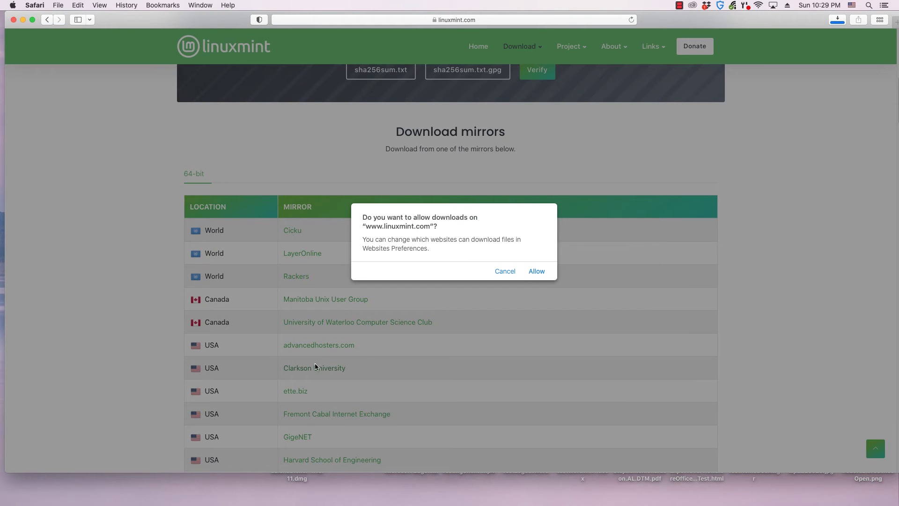
pyautogui.click(537, 273)
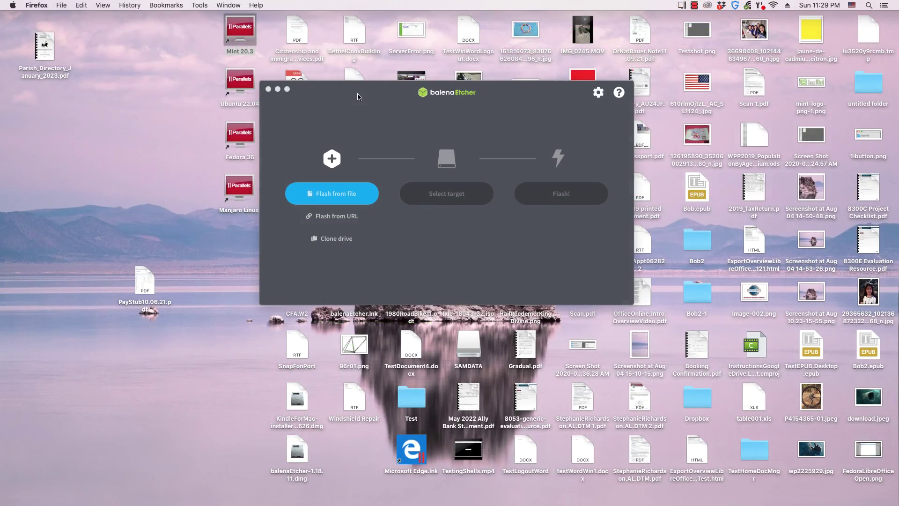
# Use Flash from file to pick linuxmint-21.3-cinnamon-64bit.iso (3.07 GB) in the Downloads folder
pyautogui.moveTo(358, 97); pyautogui.dragTo(347, 84)
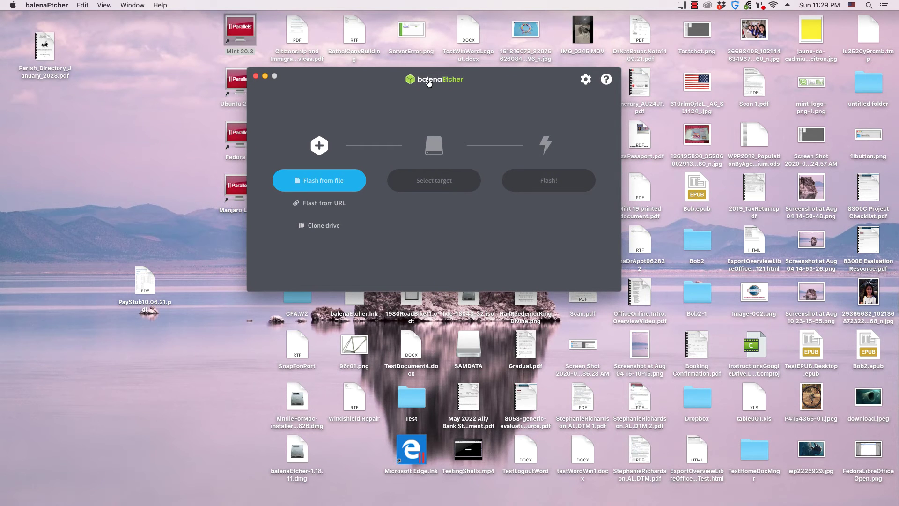
pyautogui.click(316, 185)
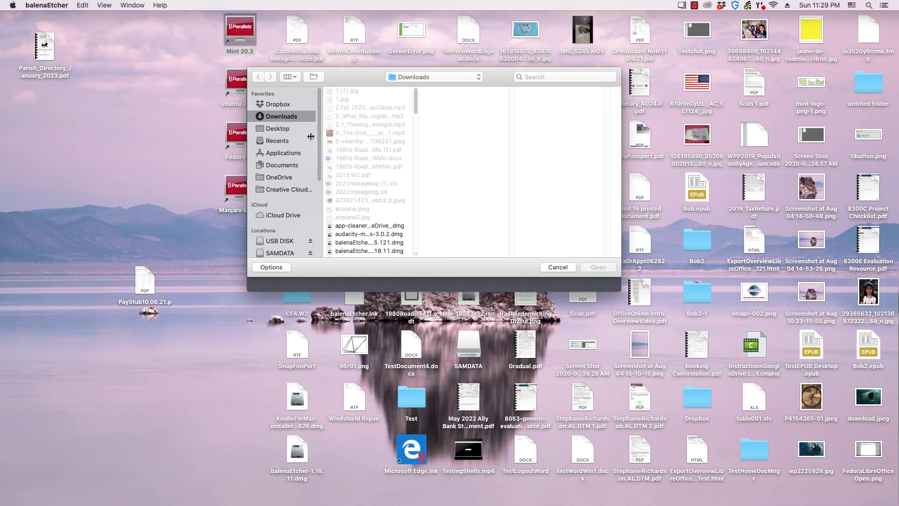
pyautogui.scroll(-2, 369, 143)
pyautogui.scroll(-10, 370, 144)
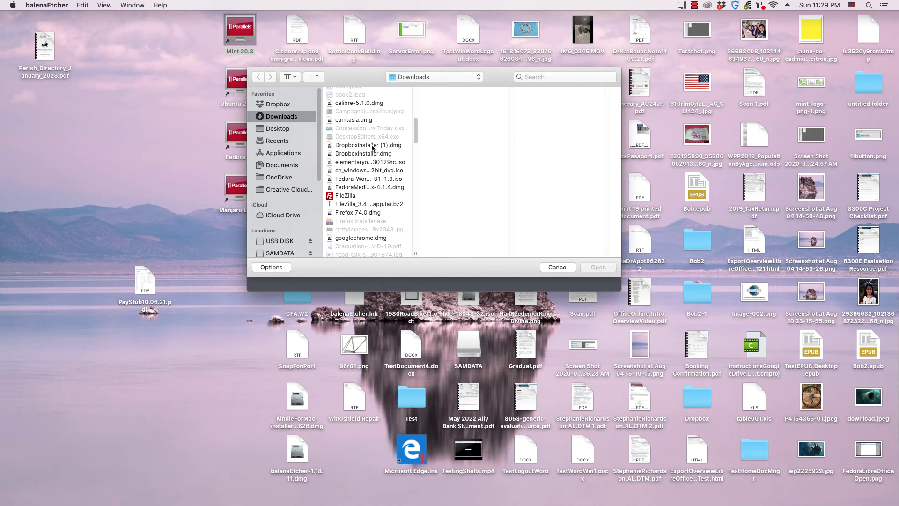
pyautogui.scroll(-15, 373, 150)
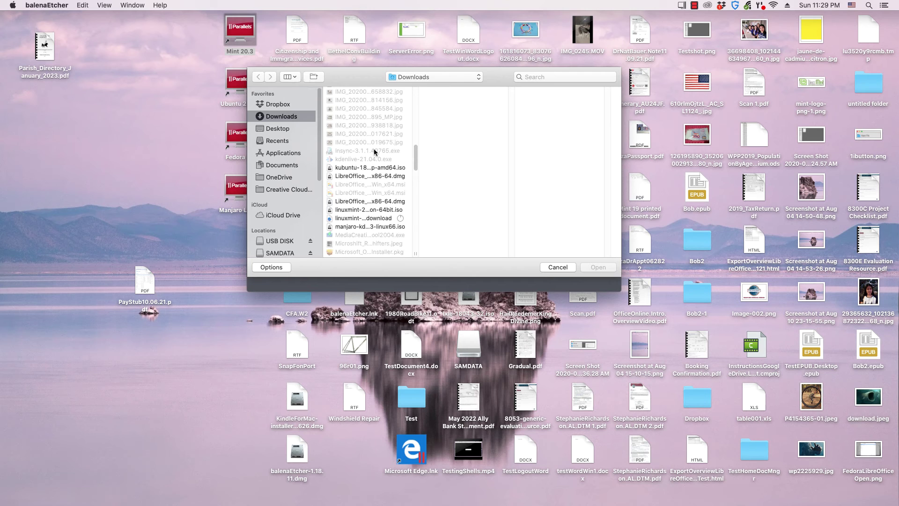
pyautogui.scroll(10, 375, 151)
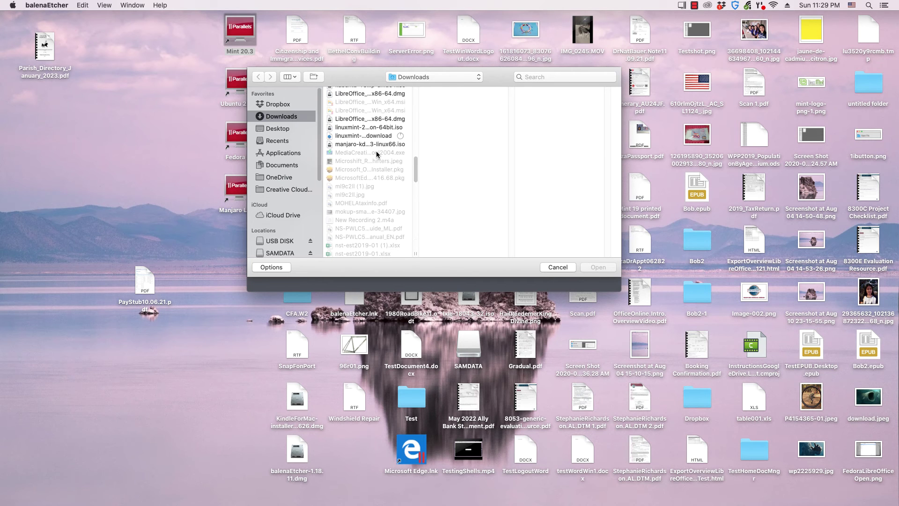
pyautogui.click(360, 128)
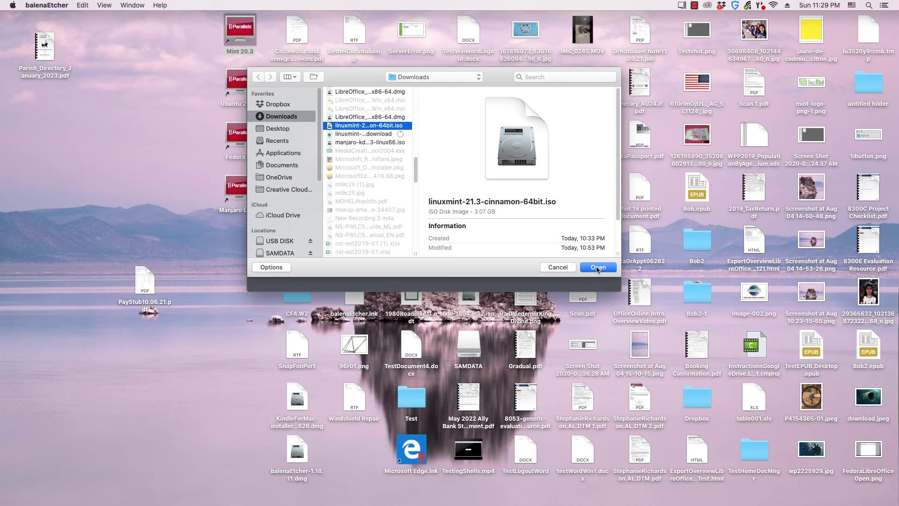
# Open the Linux Mint ISO and tick Generic Flash Disk Media (31.5 GB) as the single target
pyautogui.click(596, 269)
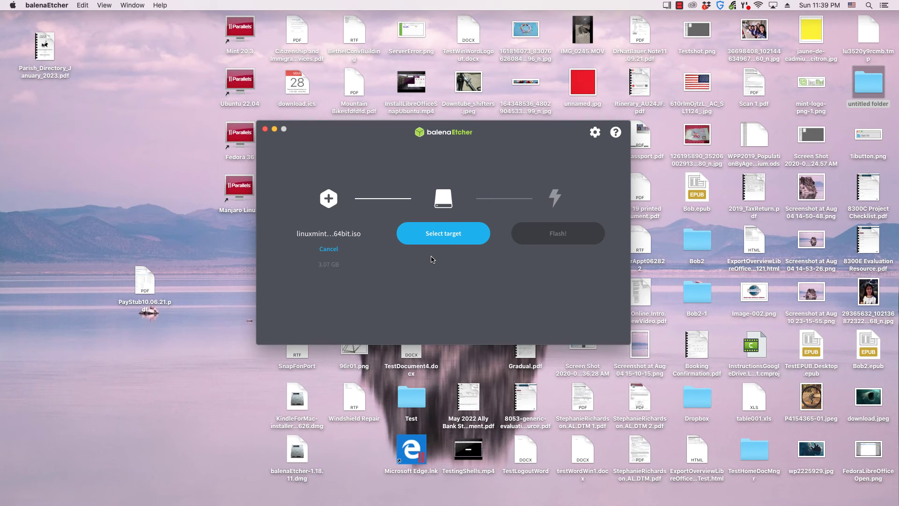
pyautogui.click(426, 237)
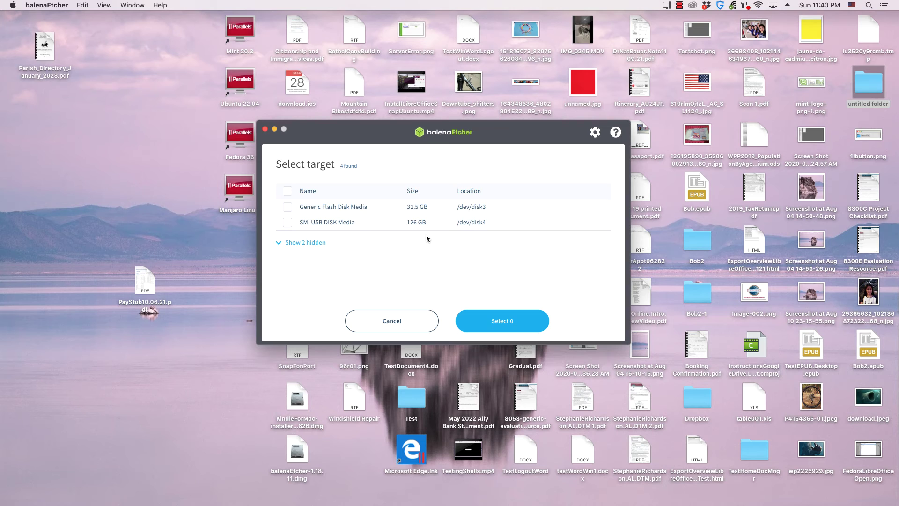
pyautogui.click(288, 208)
pyautogui.click(496, 323)
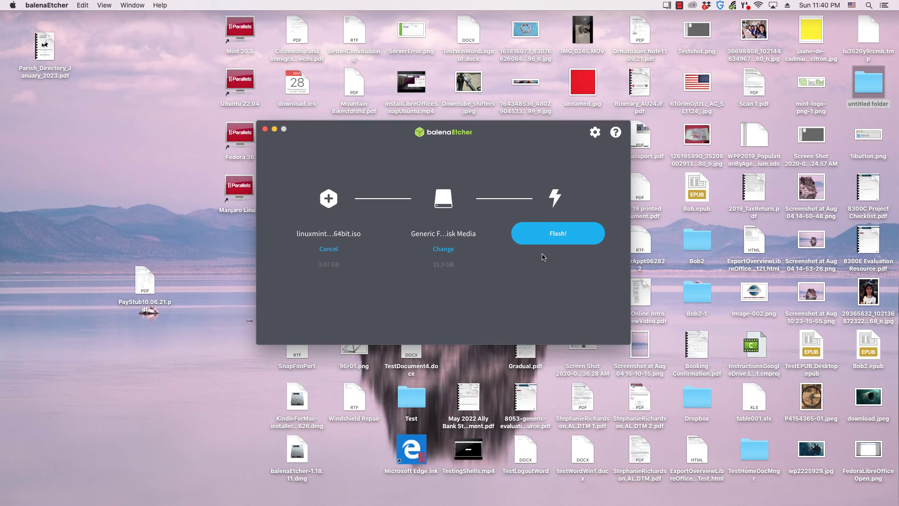
# Start flashing Linux Mint to the Generic Flash Disk, authorising with the macOS account password
pyautogui.click(549, 237)
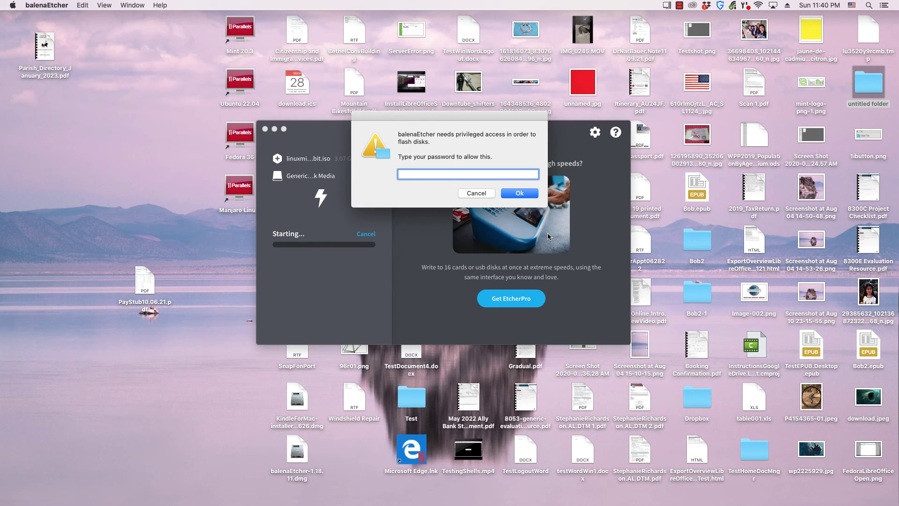
pyautogui.write('••••••••••••')
pyautogui.press('Return')
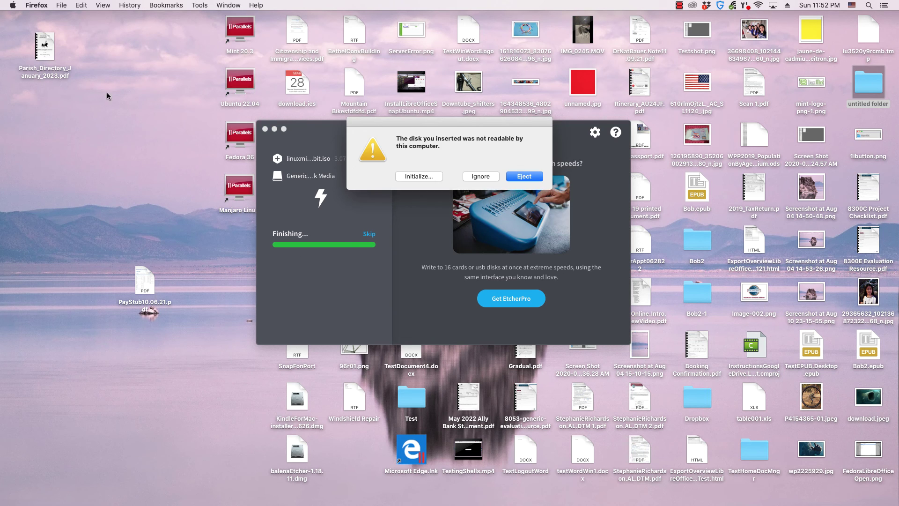
# Ignore the unreadable-disk alert and, once Flash Completed appears, choose Flash another keeping the ISO
pyautogui.click(488, 178)
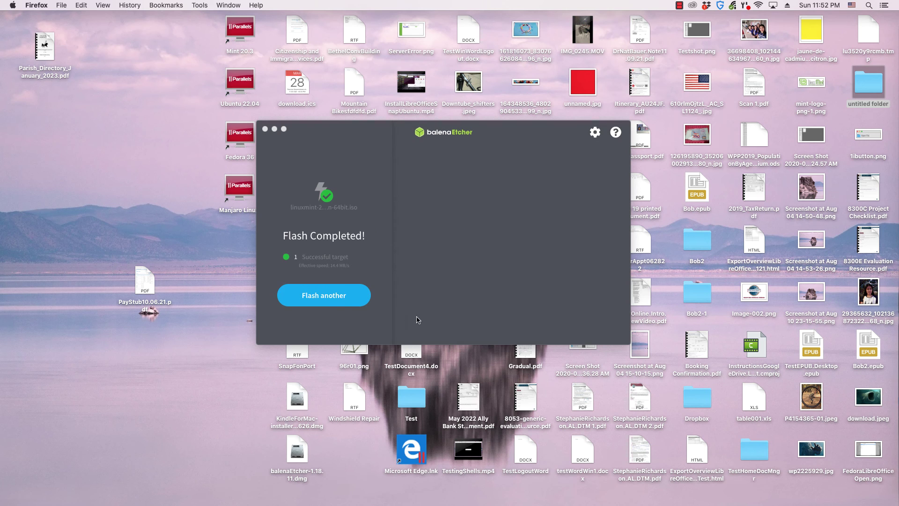
pyautogui.click(335, 298)
pyautogui.click(335, 298)
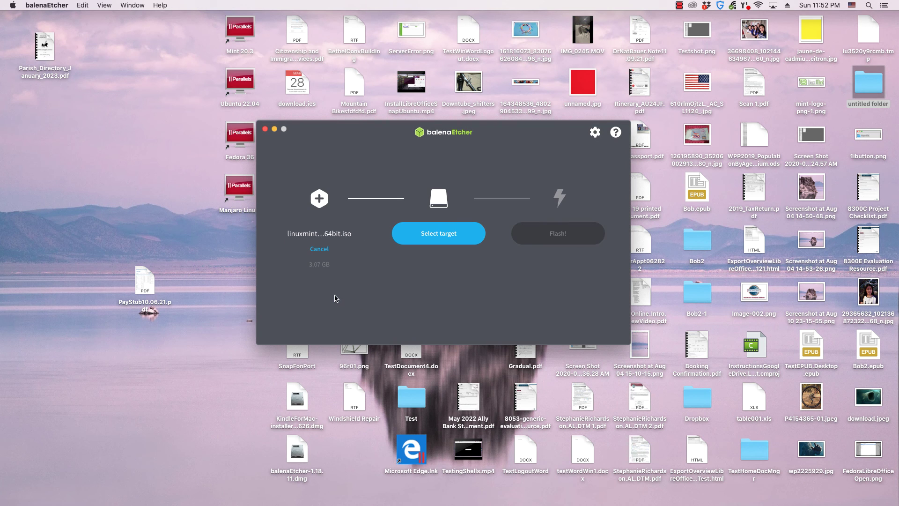